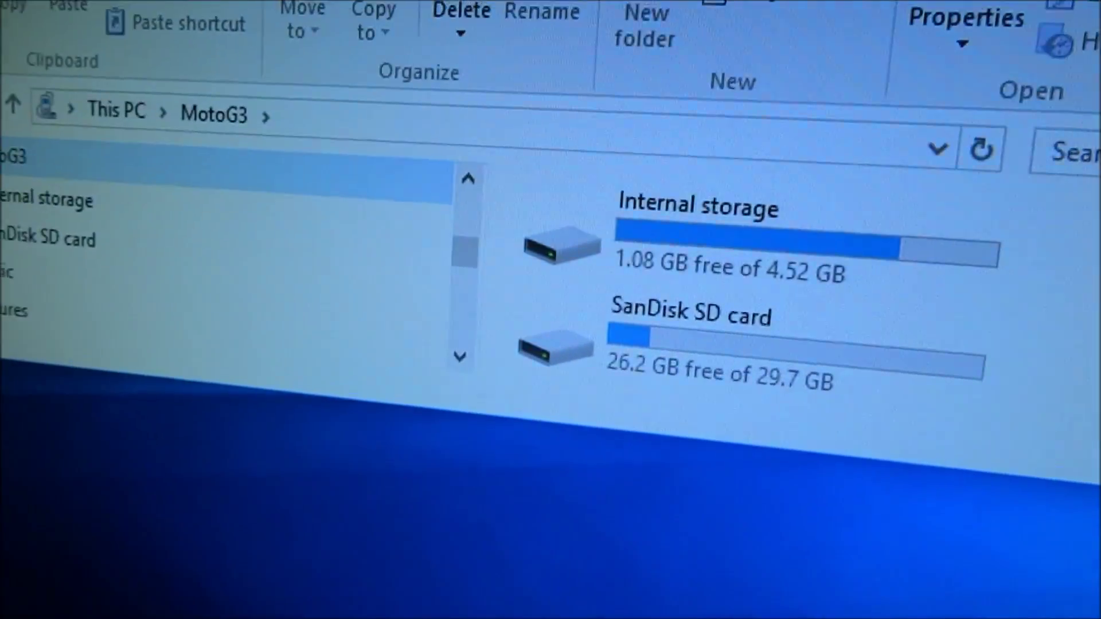
Step: Browse the MotoG3's Internal storage and SanDisk SD card, then return to the device overview
{"action": "double_click", "coordinate": [738, 249]}
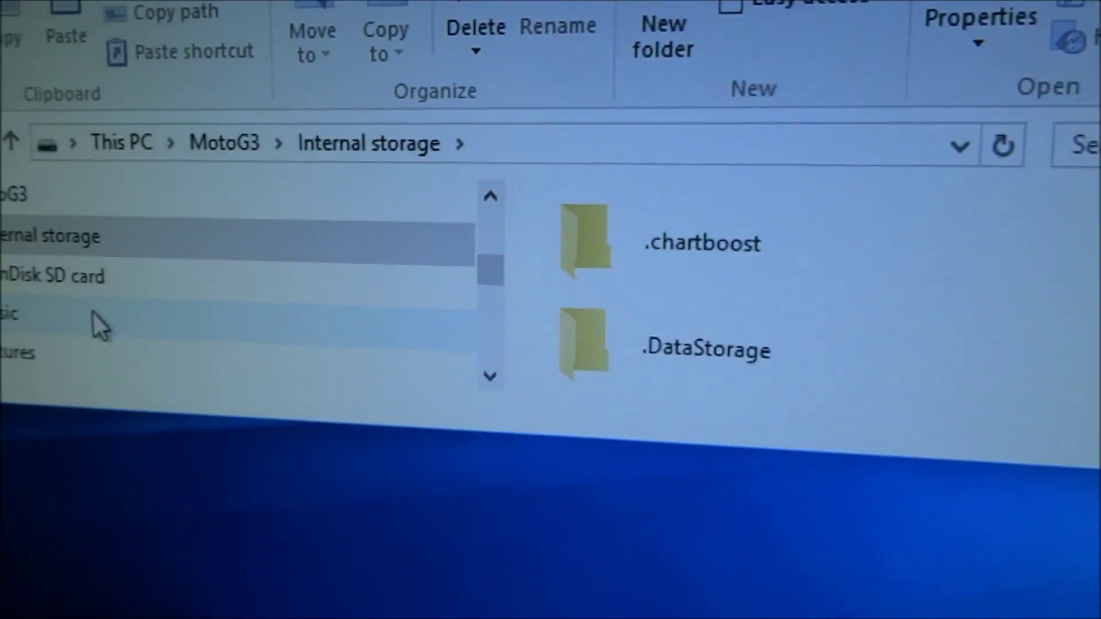
{"action": "left_click", "coordinate": [191, 258]}
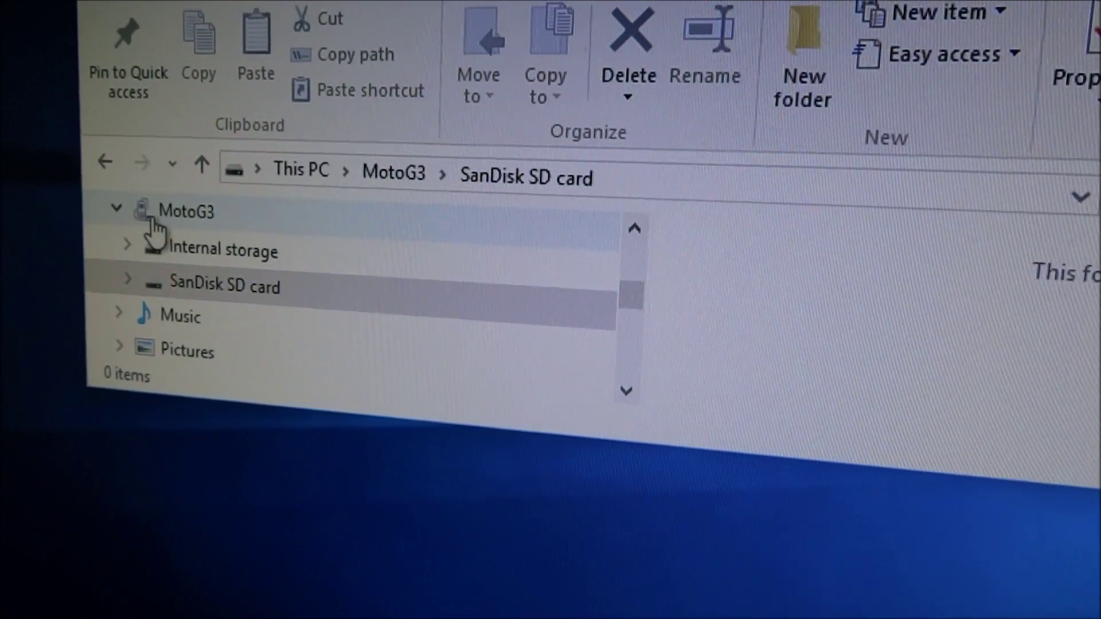
{"action": "left_click", "coordinate": [172, 211]}
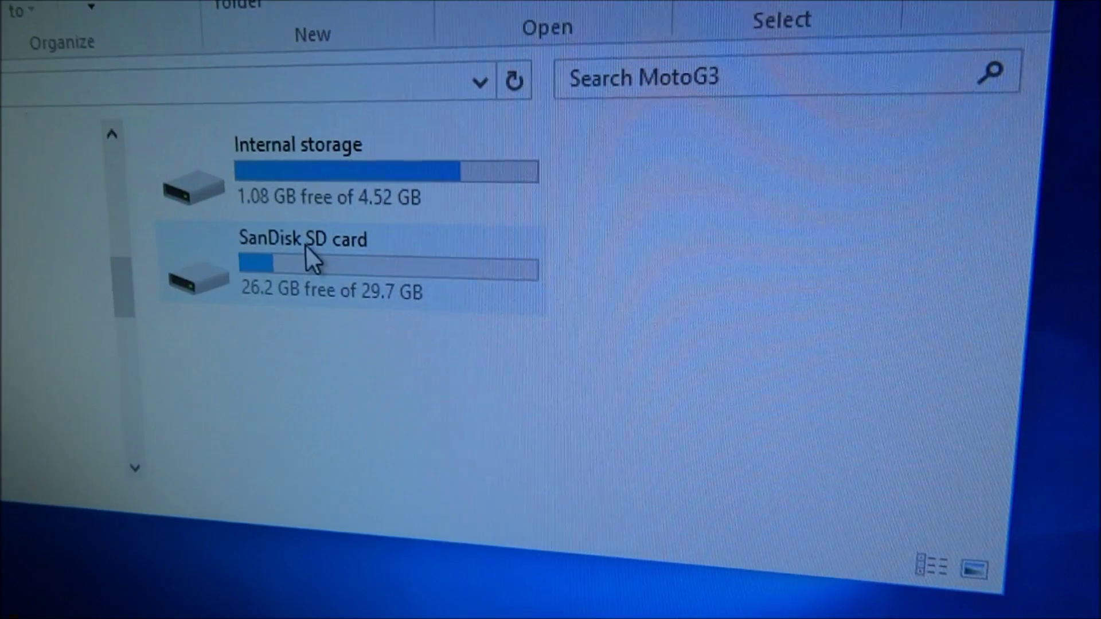
Step: Show the SanDisk SD card folders under MotoG3: Android, DCIM, LOST.DIR and Music
{"action": "double_click", "coordinate": [304, 256]}
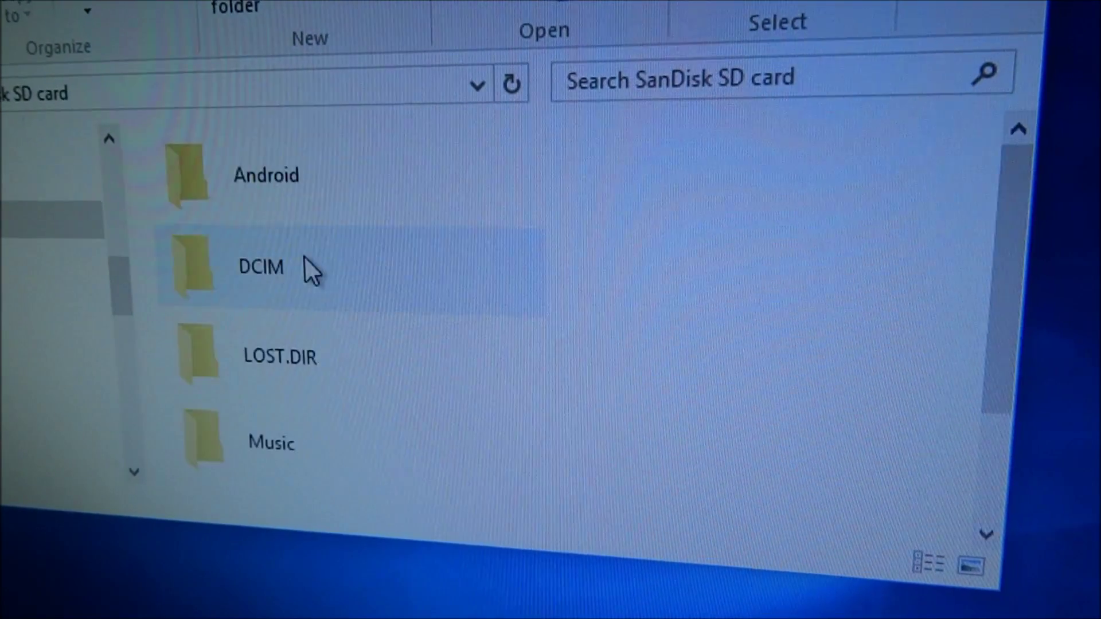